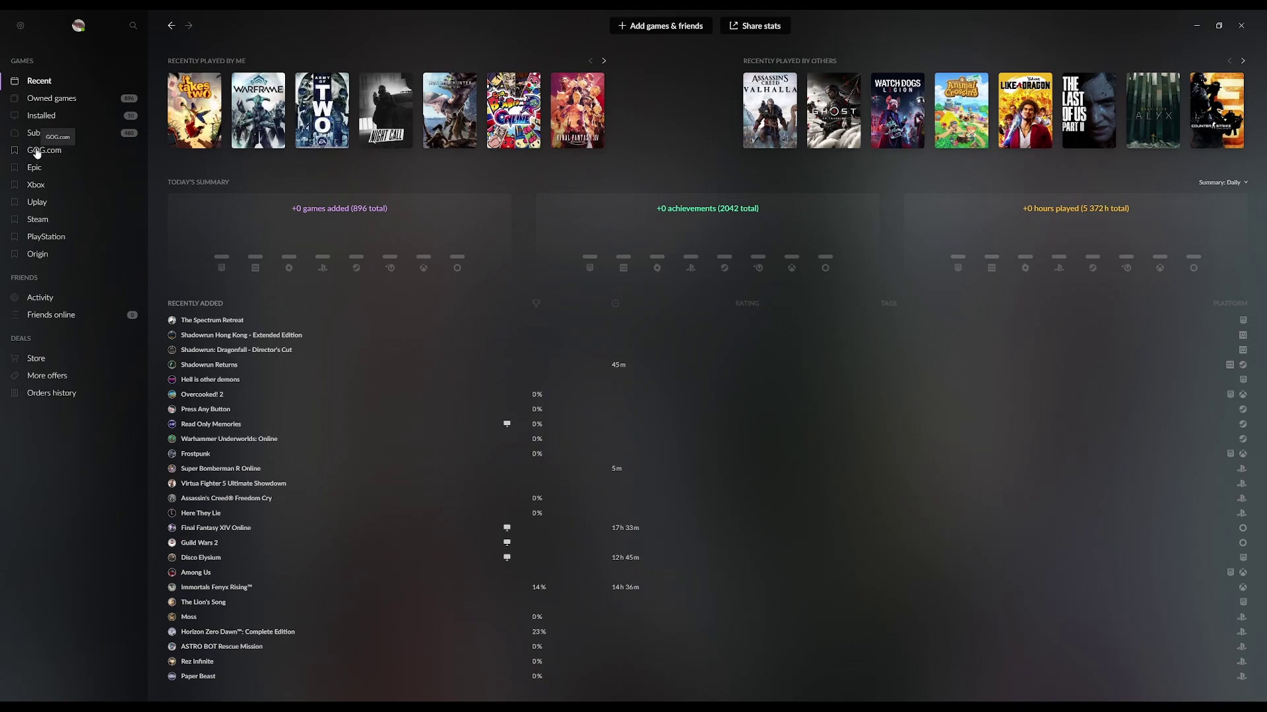
Open Settings from the gear menu so the Integrations page appears
left_click(21, 27)
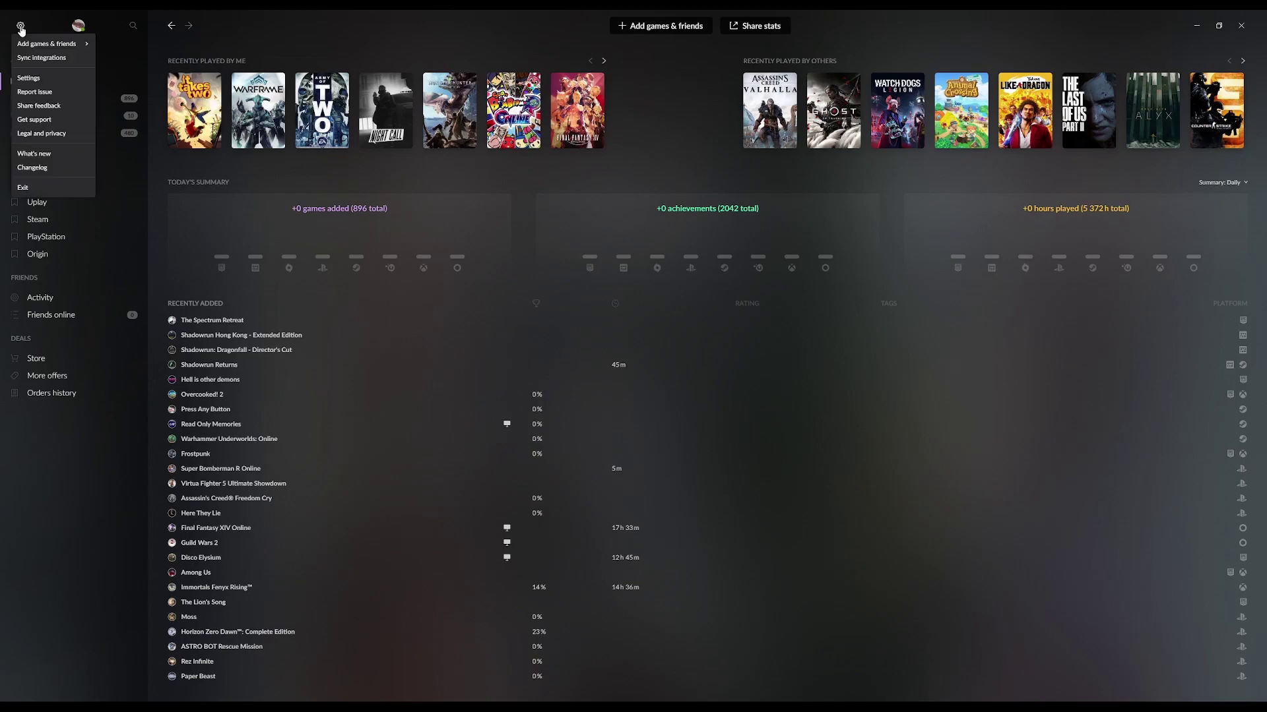
left_click(37, 79)
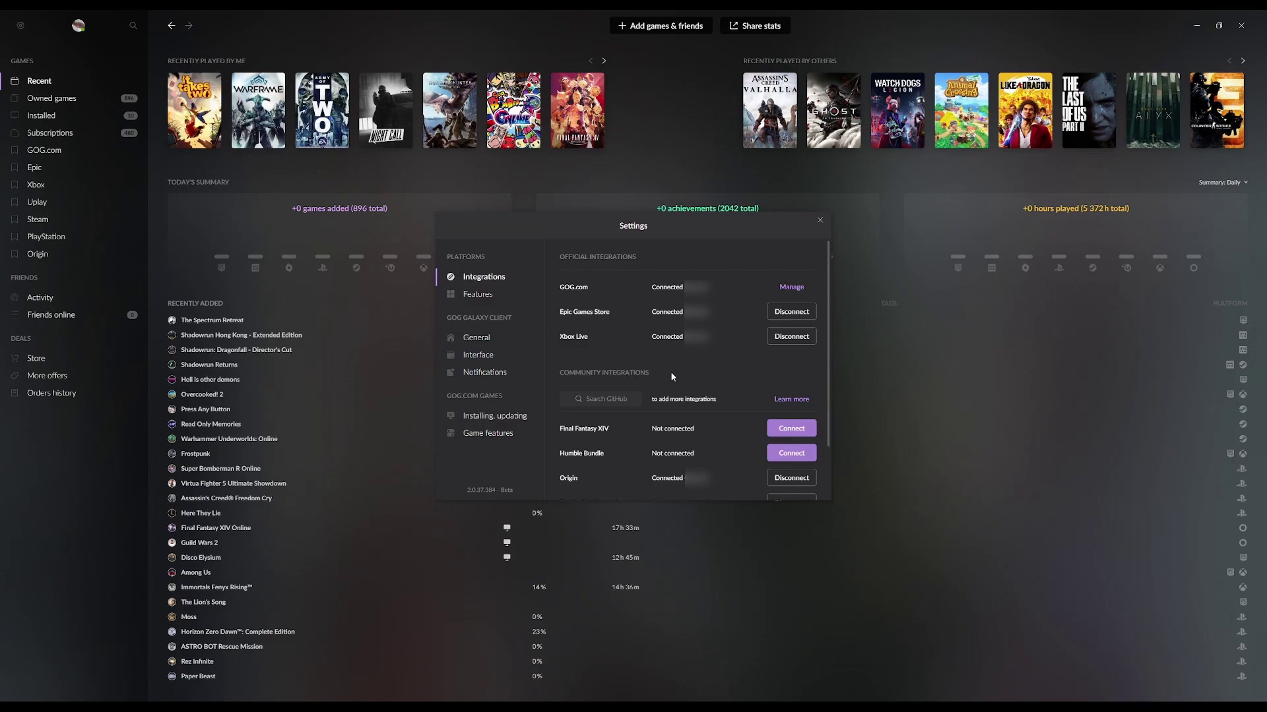
scroll(636, 356, "down", 2)
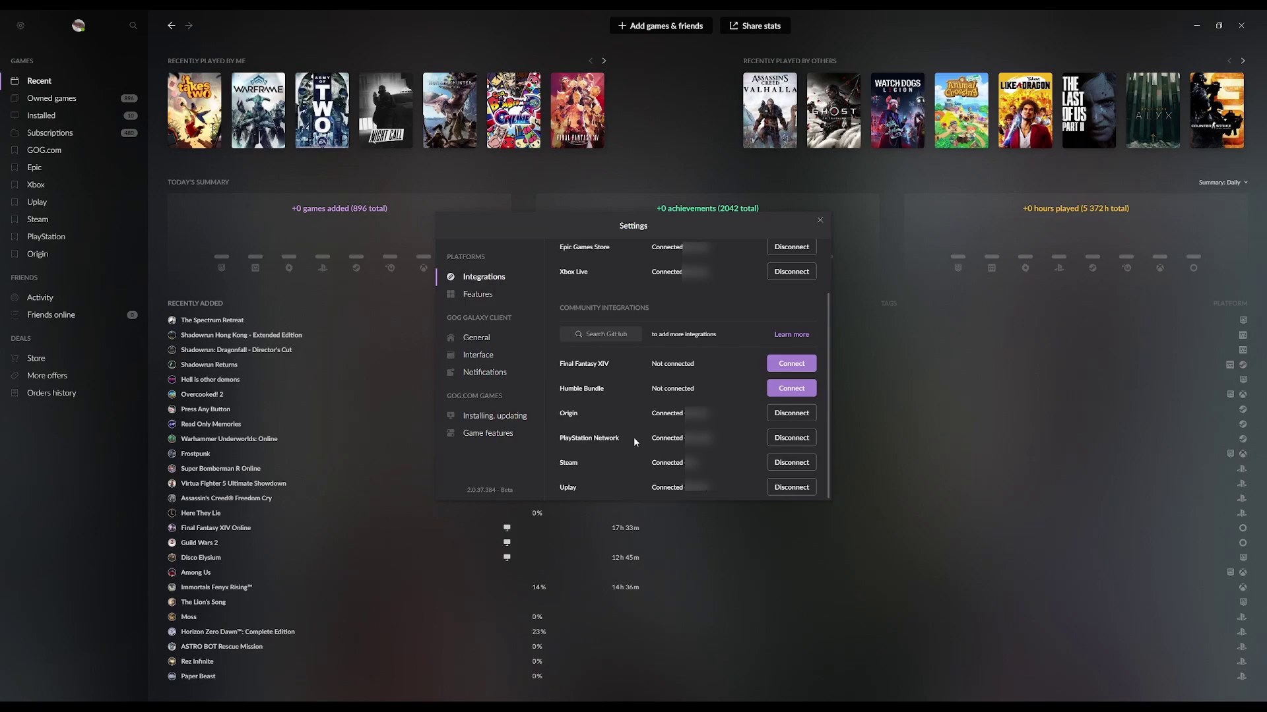
type("Nintend")
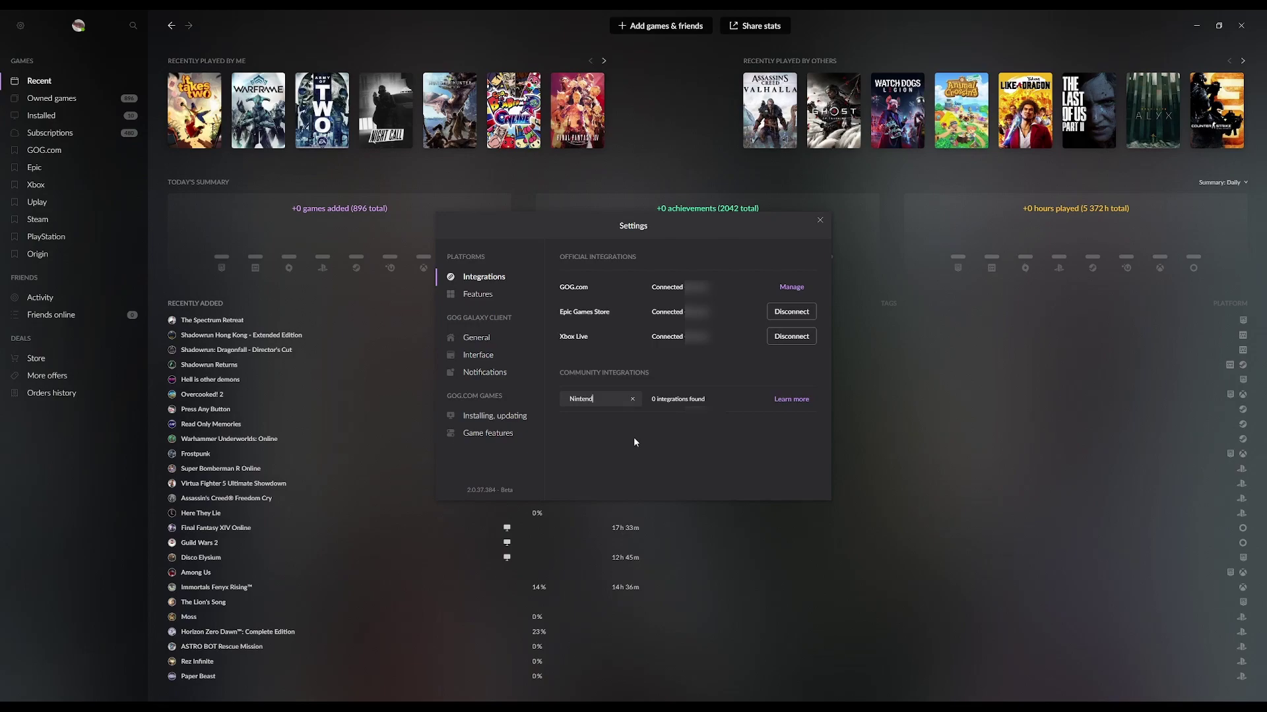
key("BackSpace")
key("BackSpace")
key("BackSpace")
key("BackSpace")
key("BackSpace")
key("BackSpace")
key("BackSpace")
scroll(714, 393, "down", 1)
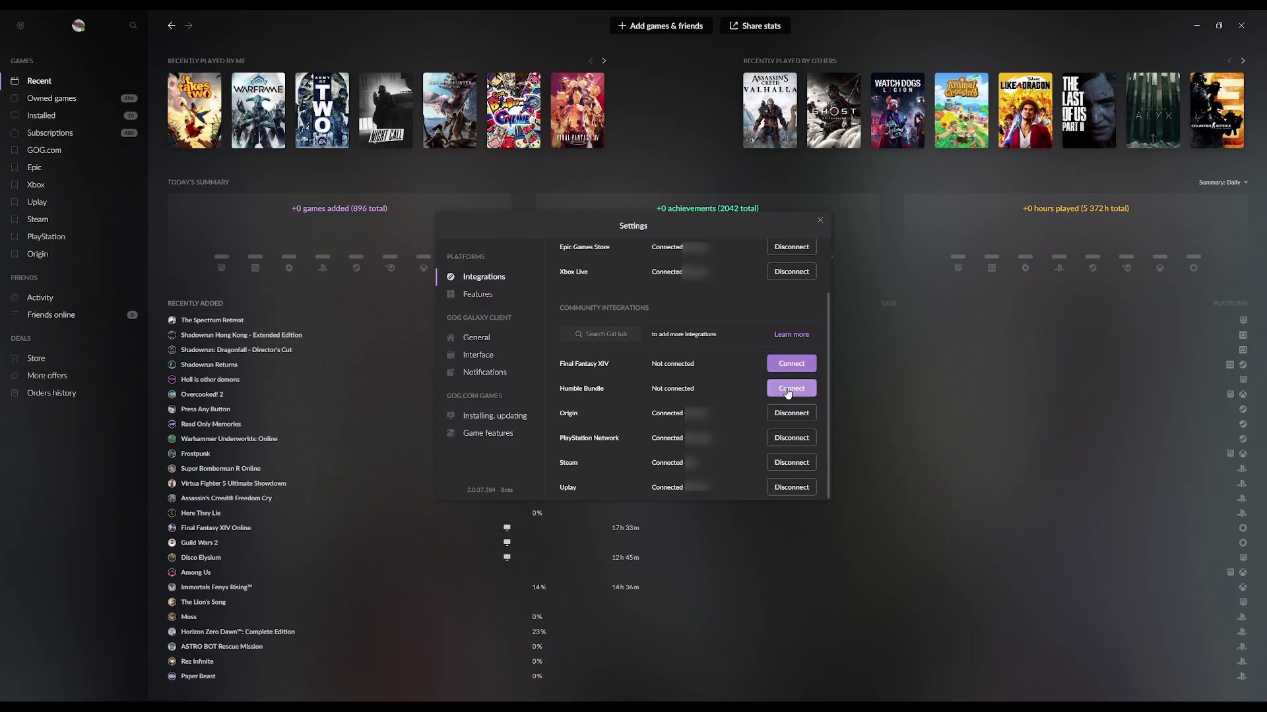
Connect the Humble Bundle integration and accept the consent dialog
left_click(788, 393)
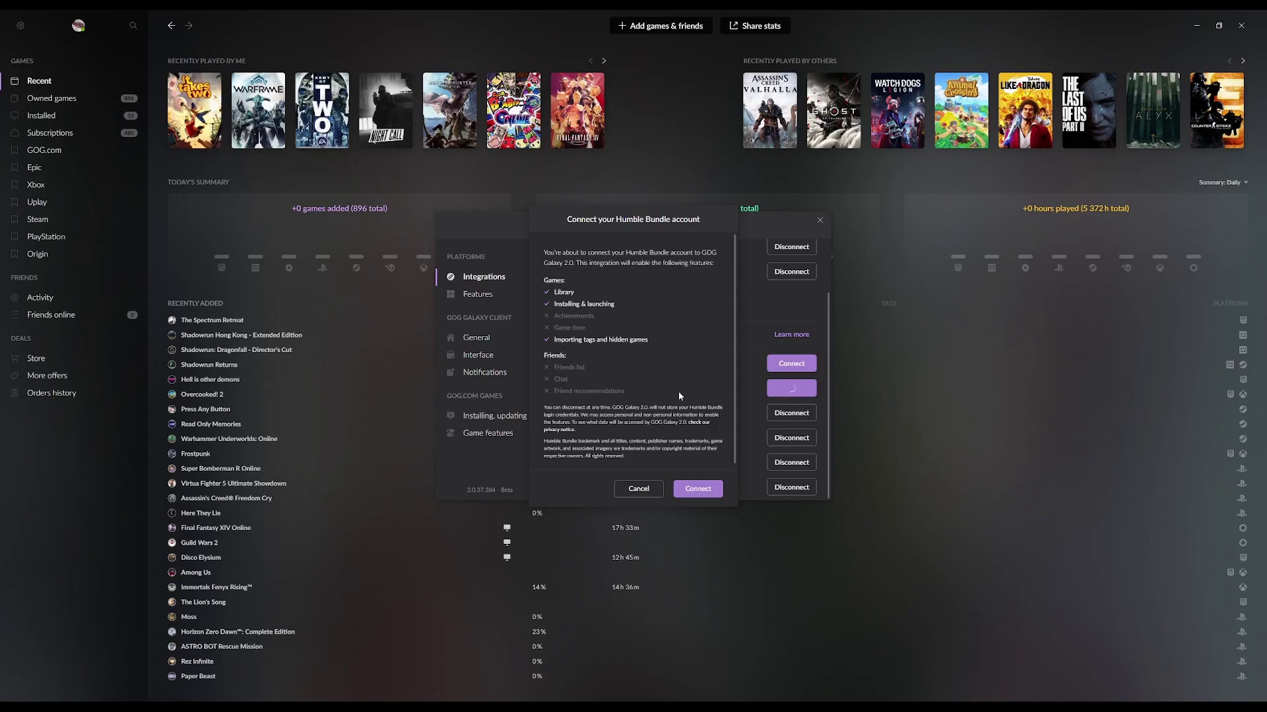
left_click(699, 490)
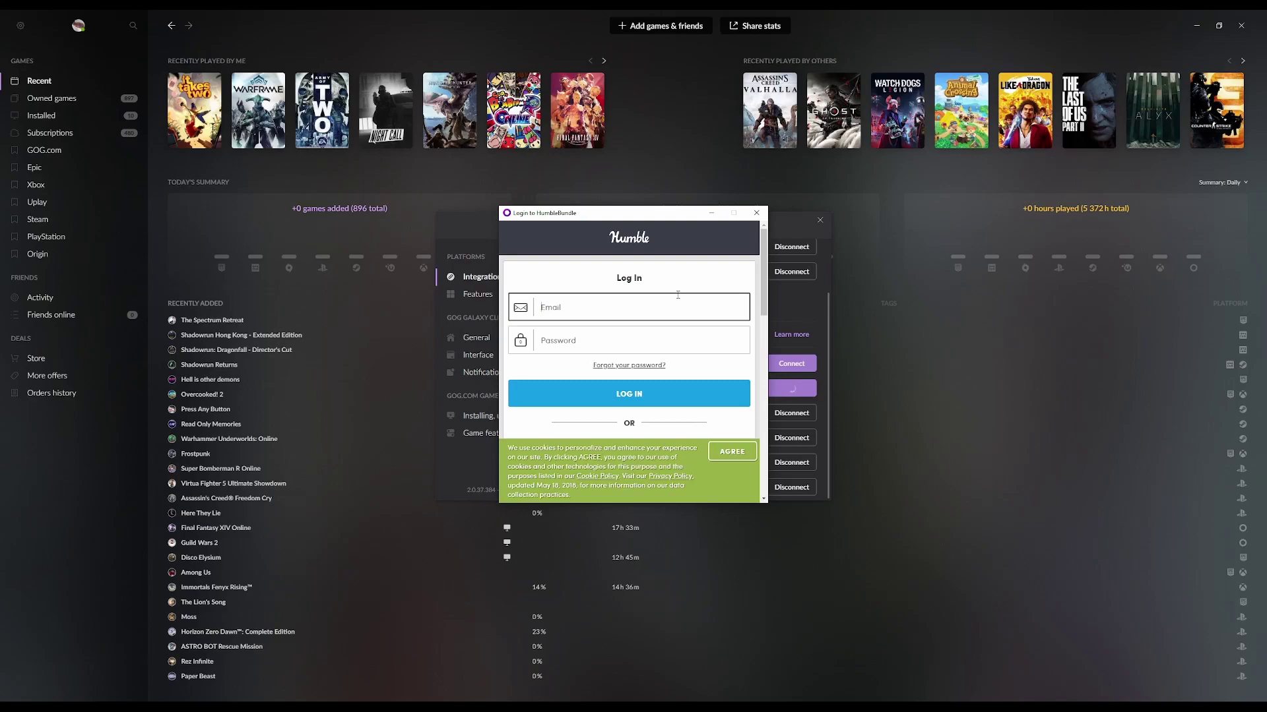
Log in to Humble with the account e-mail and password, then paste the emailed verification code
type("email")
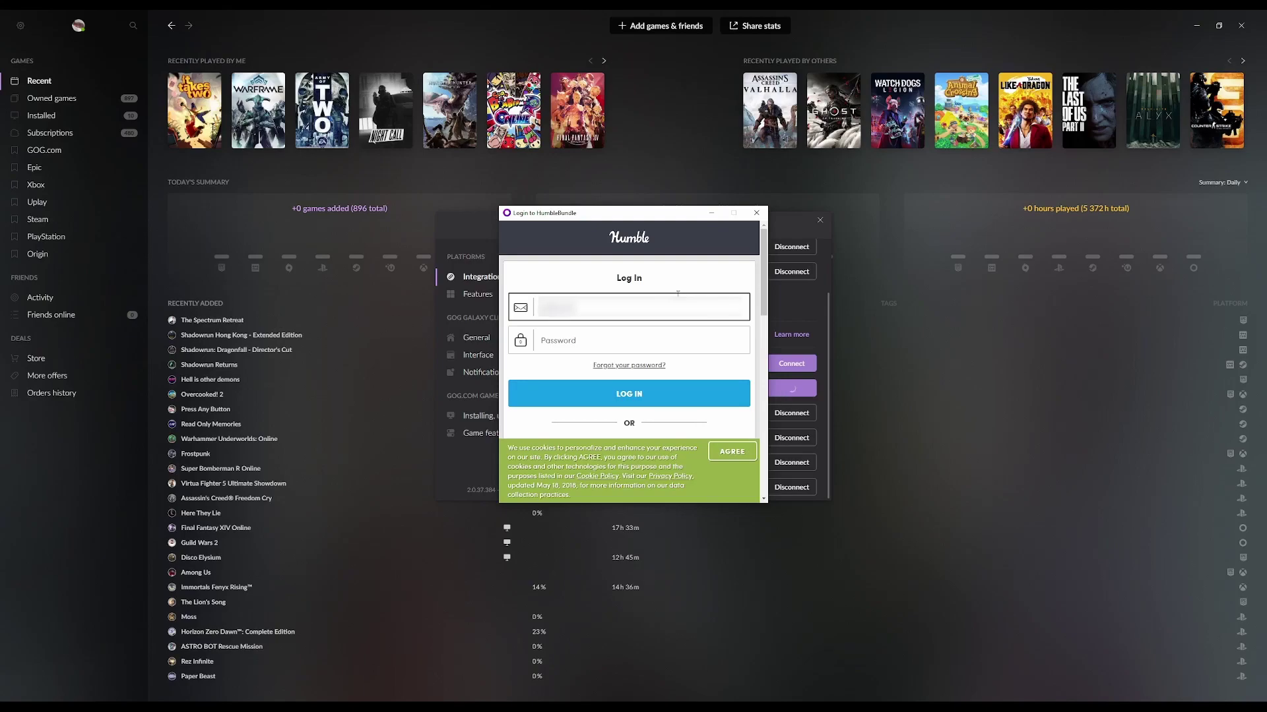
type("mailemail.com")
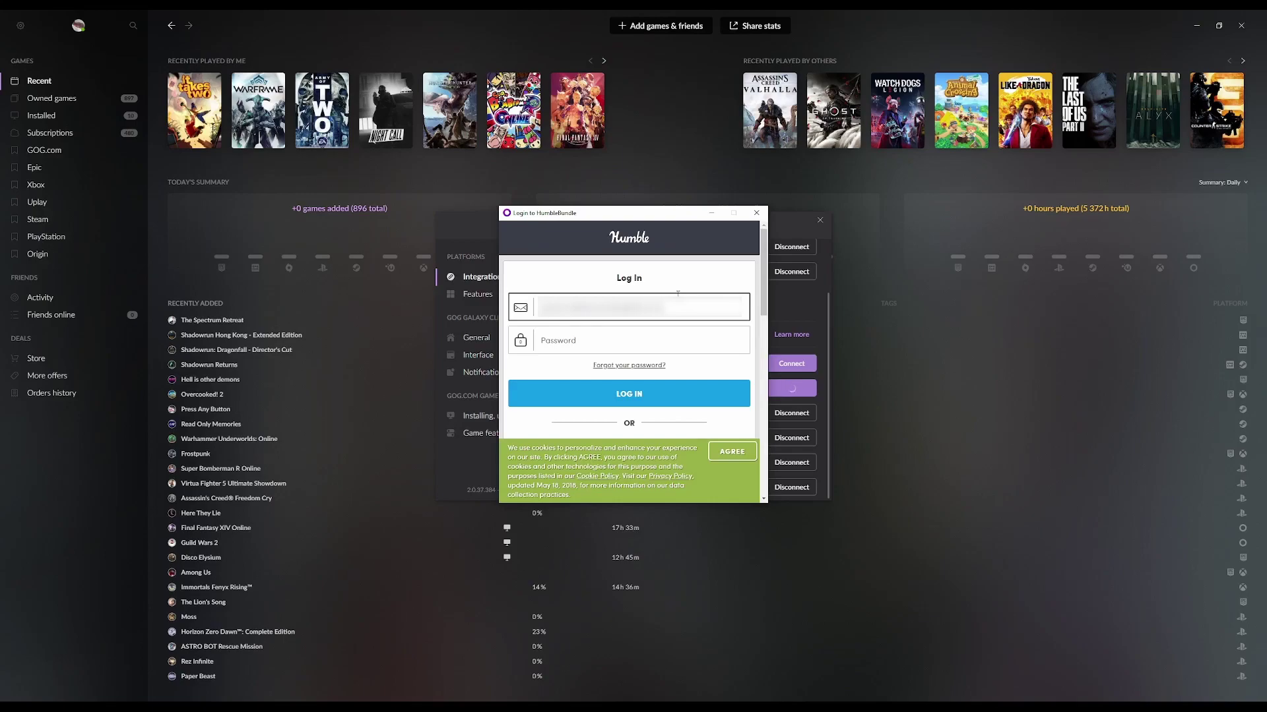
key("Tab")
key("ctrl+v")
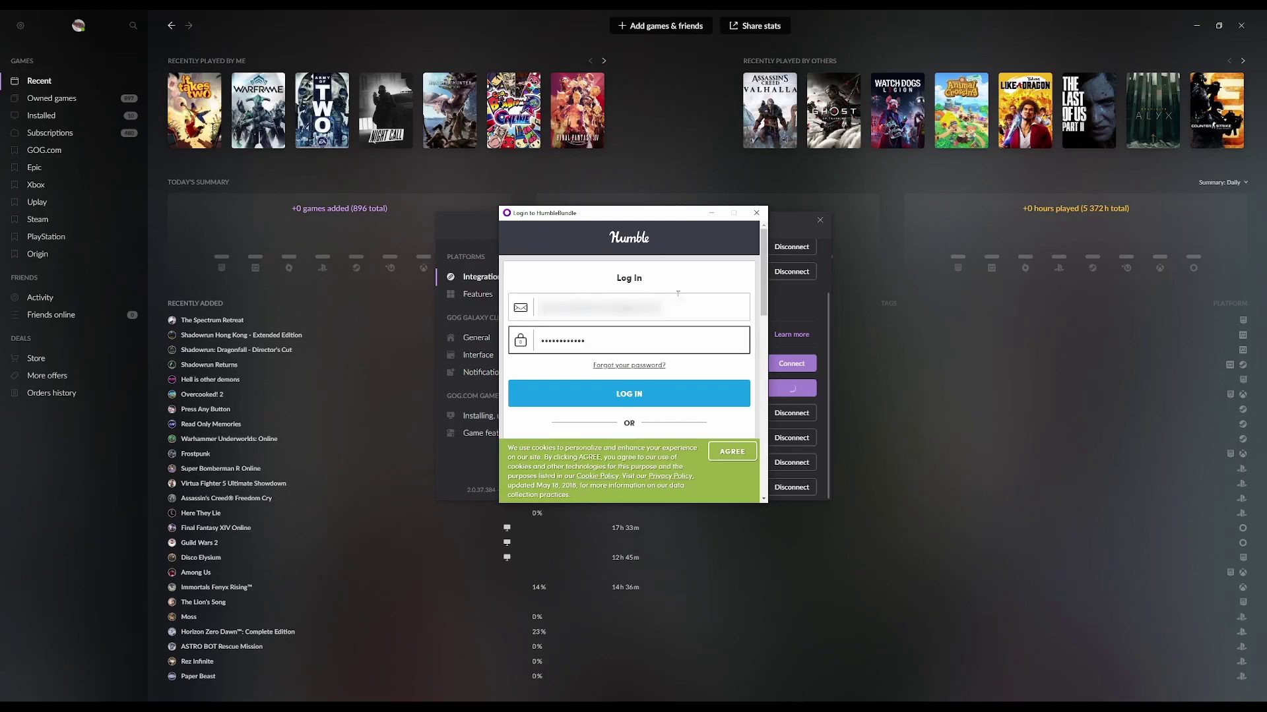
left_click(631, 395)
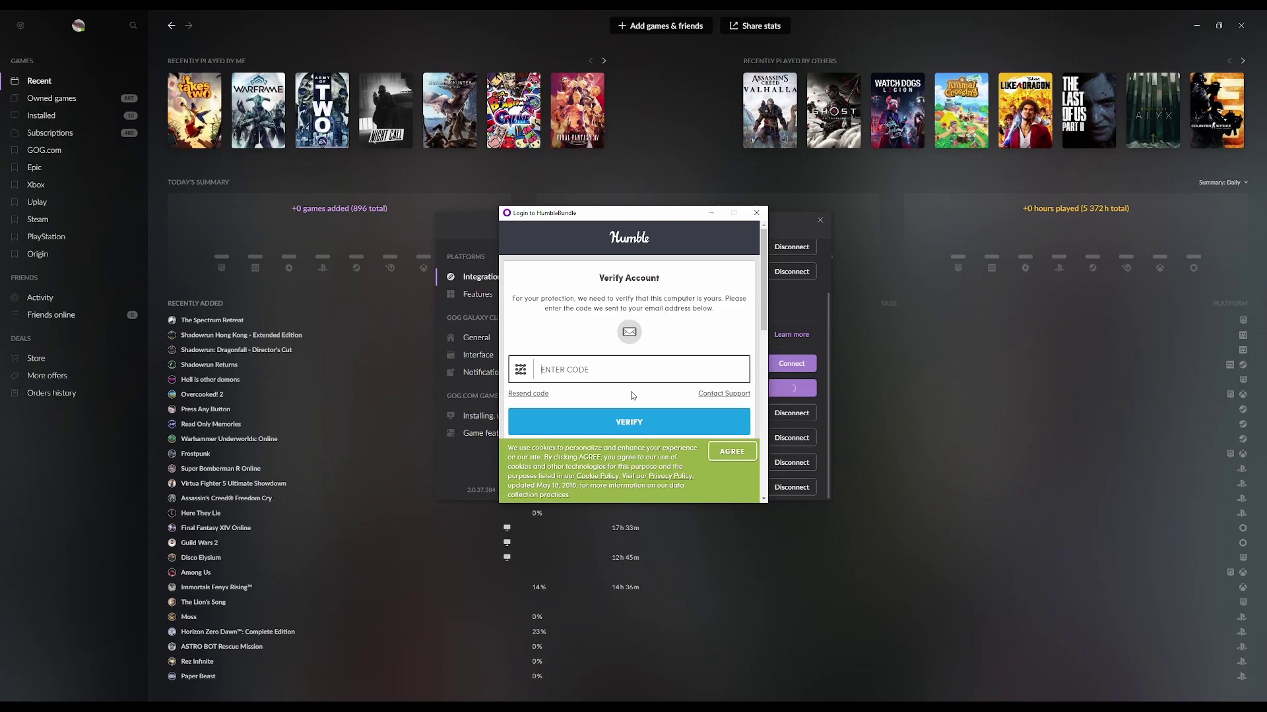
left_click(546, 378)
Verify the code and move the HumbleBundle Options window to the screen centre
left_click(627, 423)
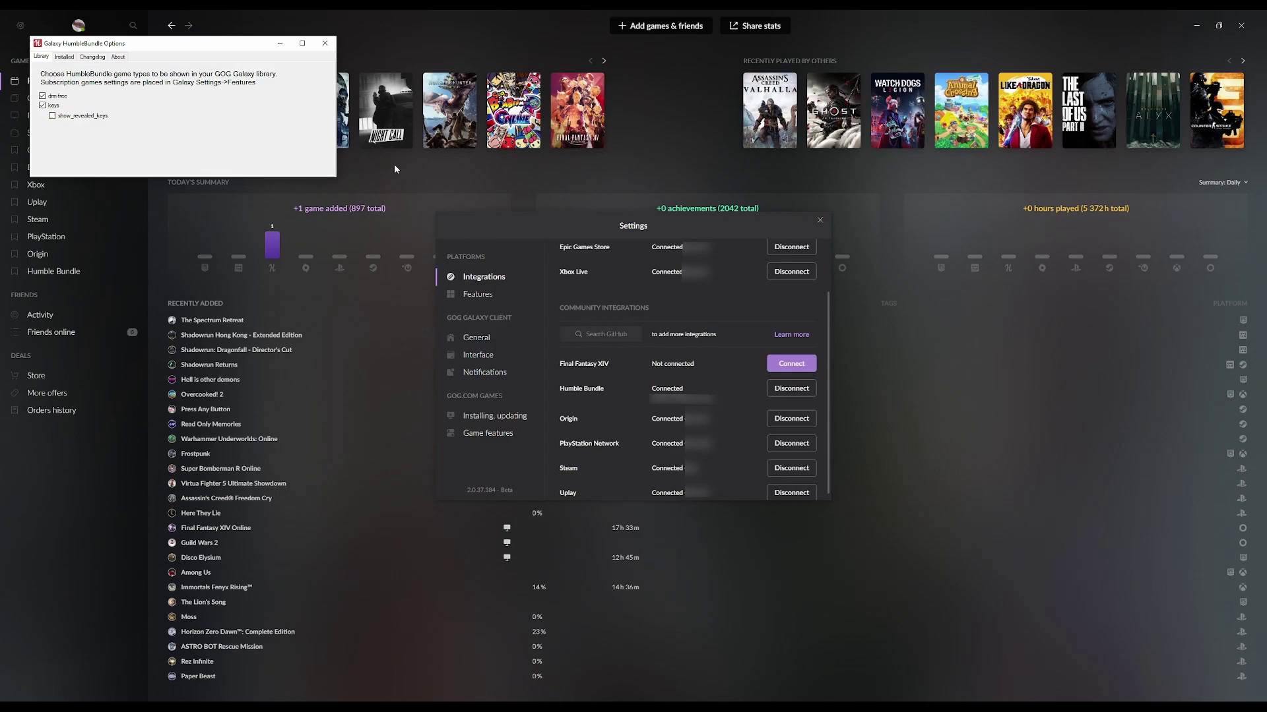
left_click_drag(165, 47, 613, 296)
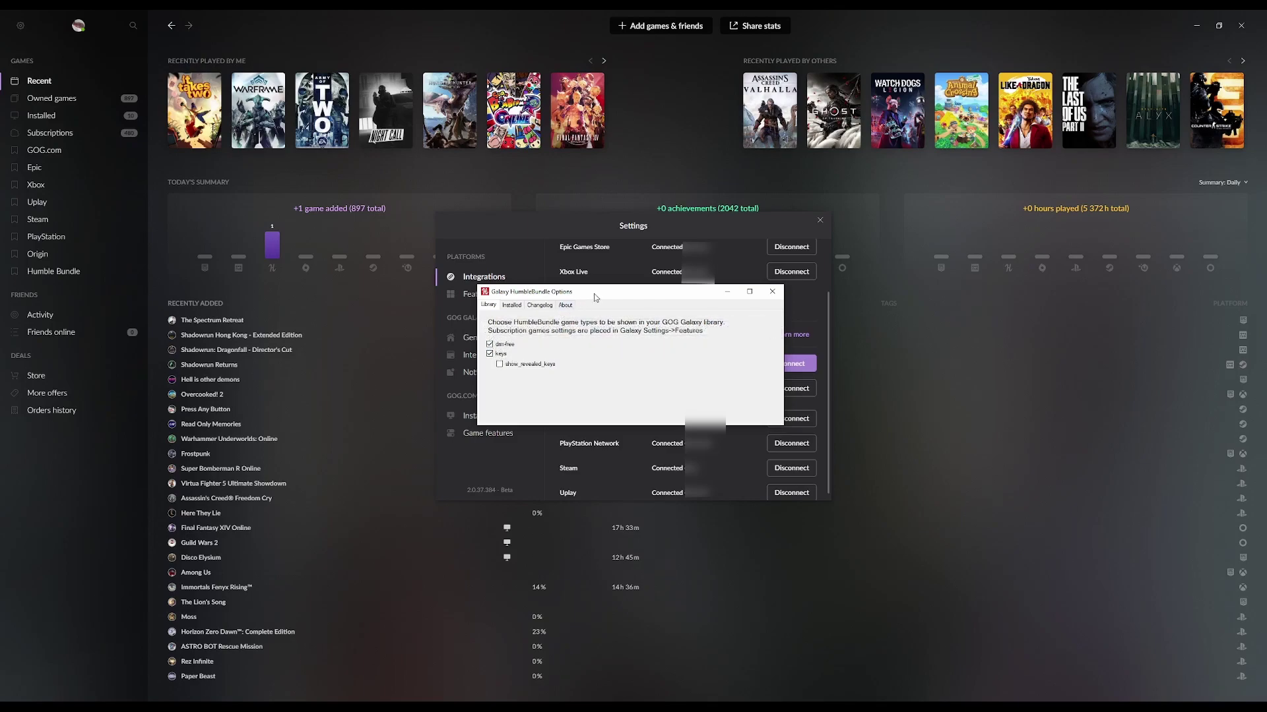
left_click_drag(598, 298, 583, 328)
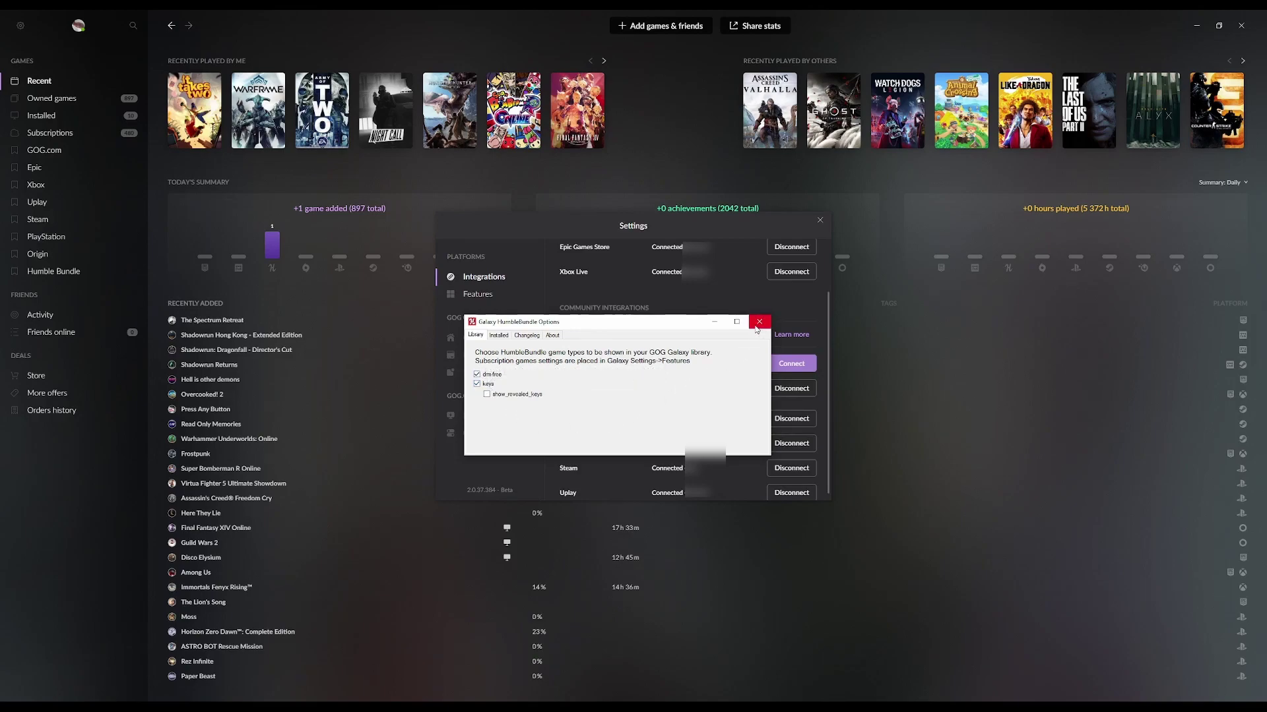
Browse the installed games, changelog and about tabs, then close the options window
left_click(501, 335)
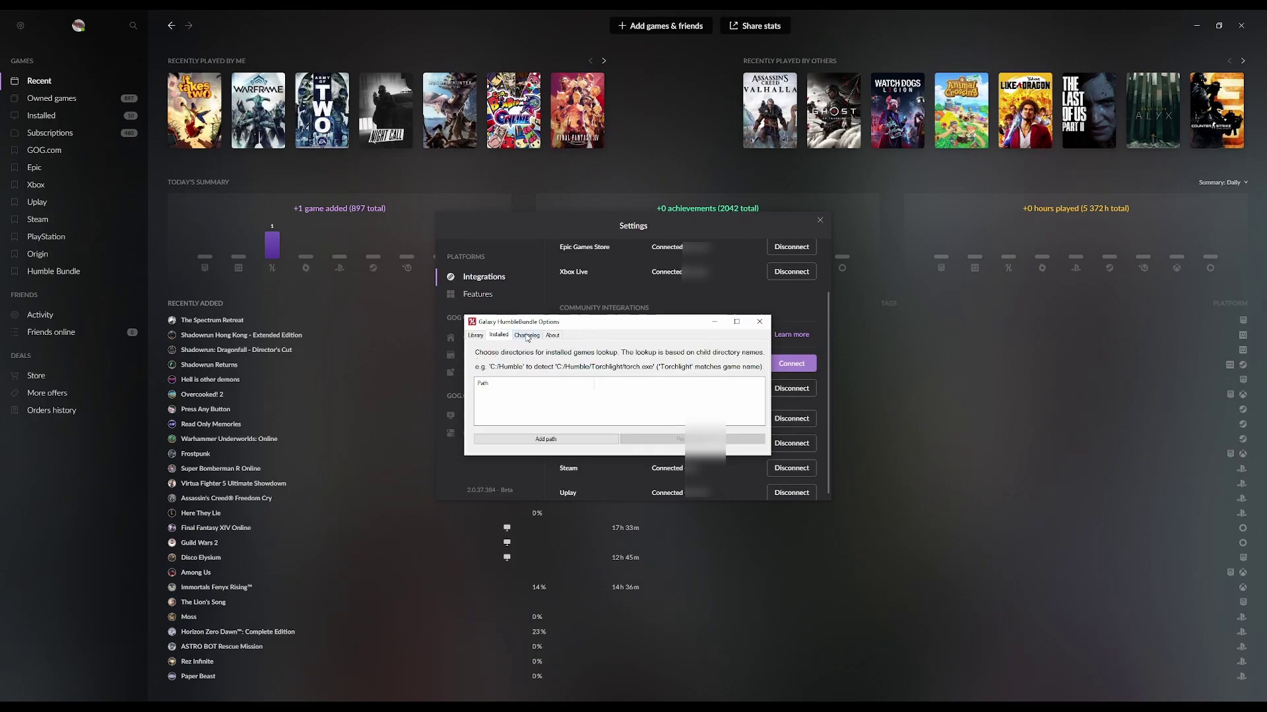
left_click(527, 335)
left_click(553, 335)
left_click(475, 336)
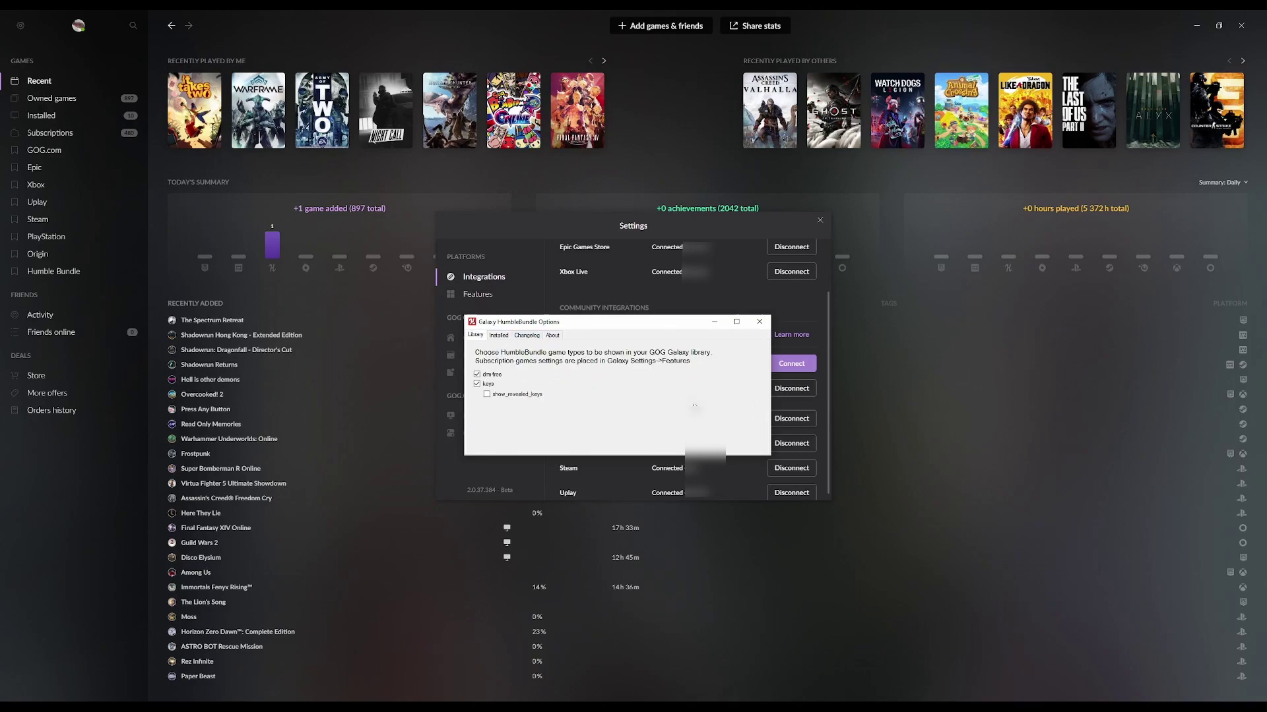
left_click(760, 323)
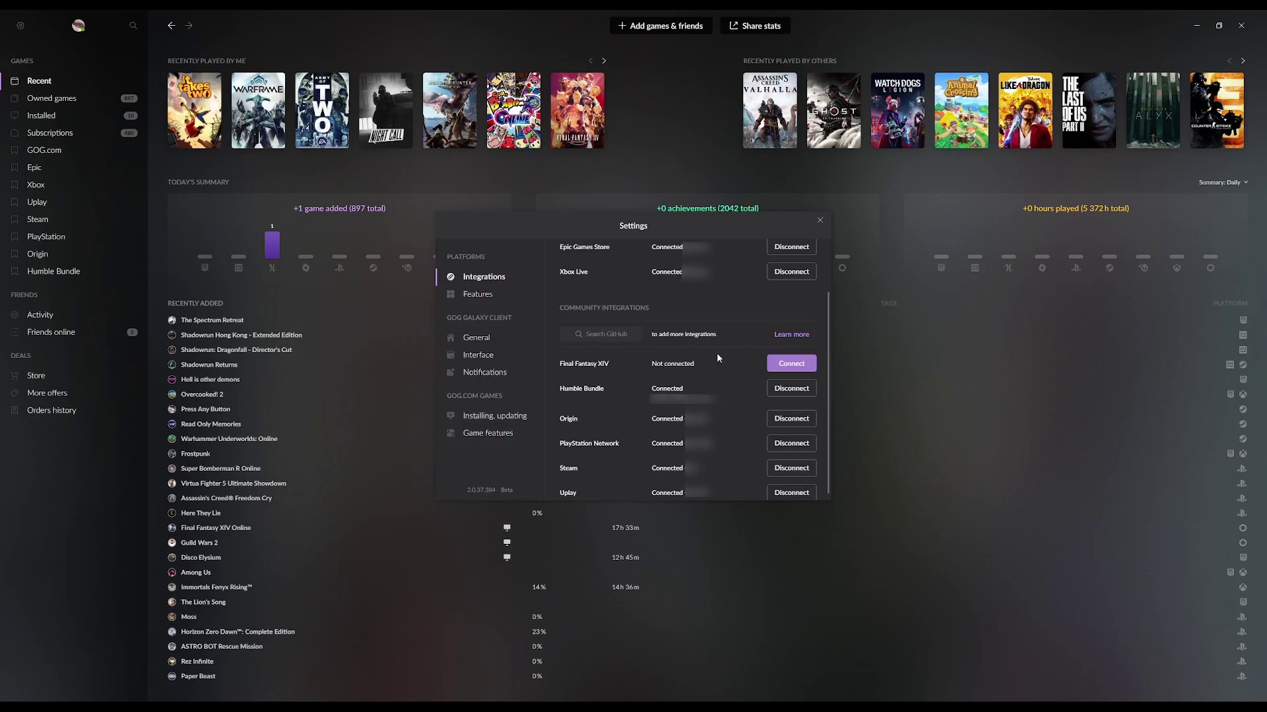
Close the Settings window to return to the dashboard
left_click(820, 221)
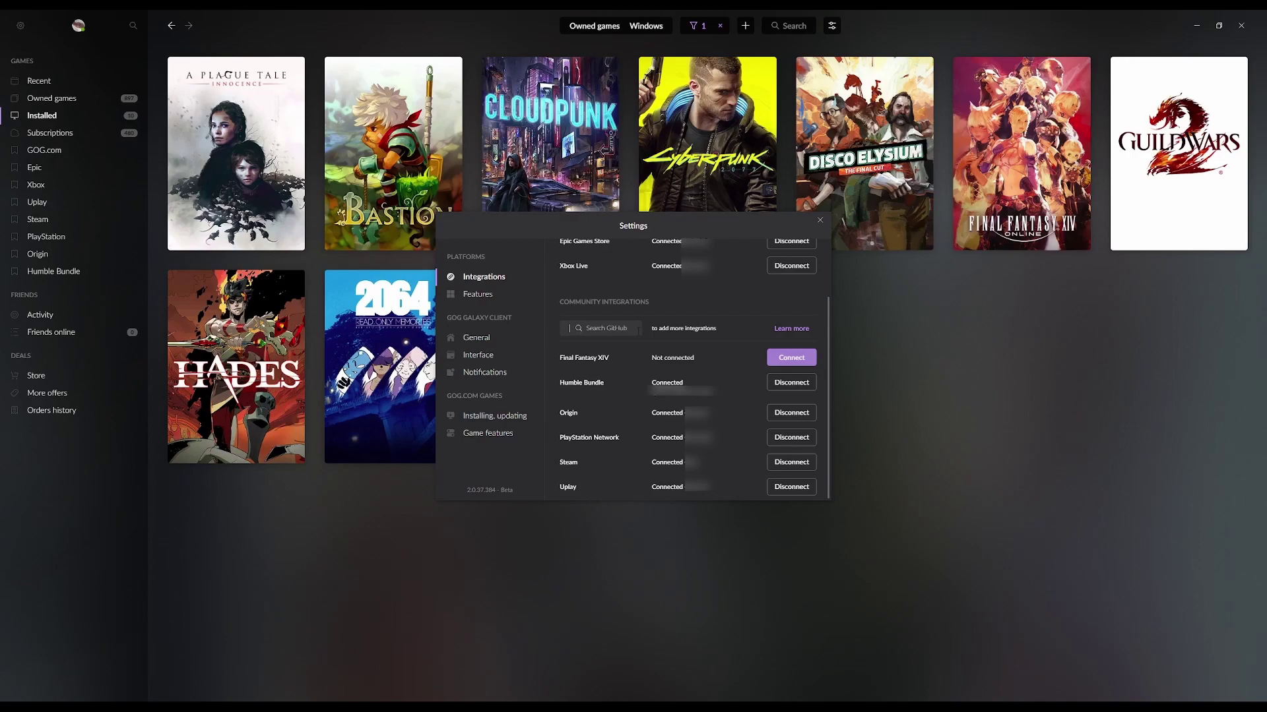
Search community integrations for 'Guild Wars' and connect Guild Wars 2, confirming the dialog
left_click(637, 330)
type("G")
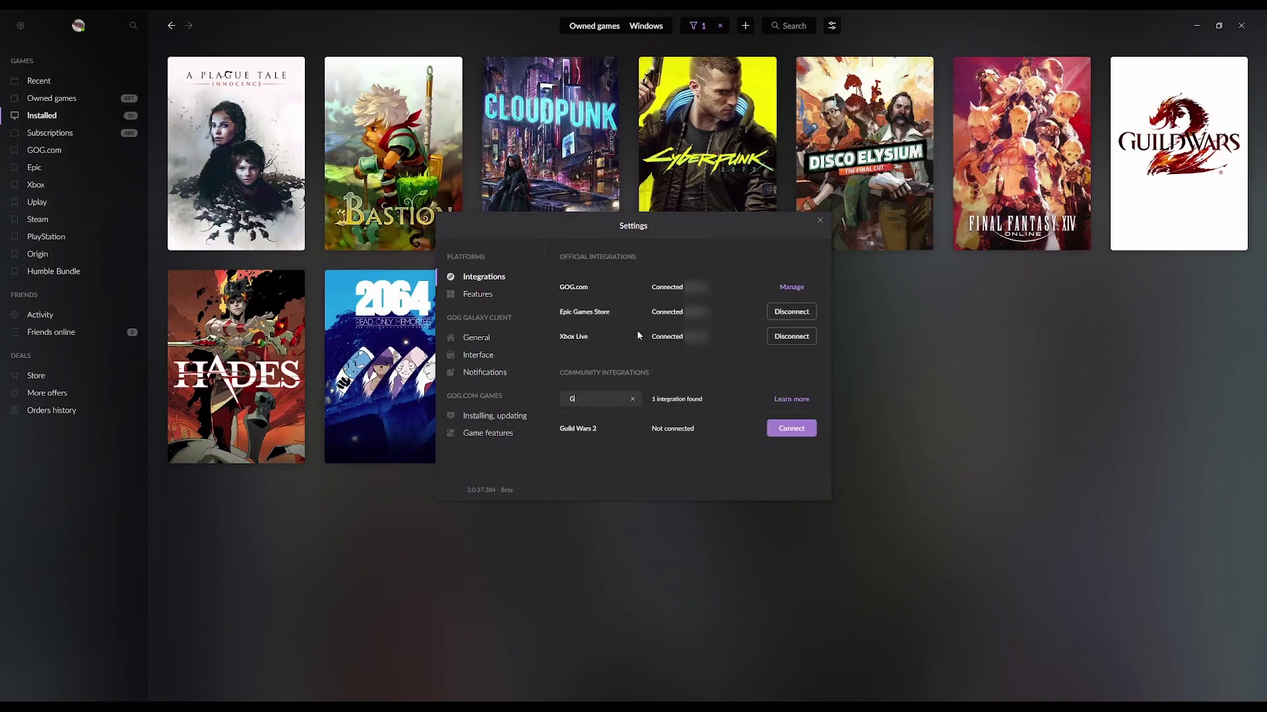
type("uild Wars")
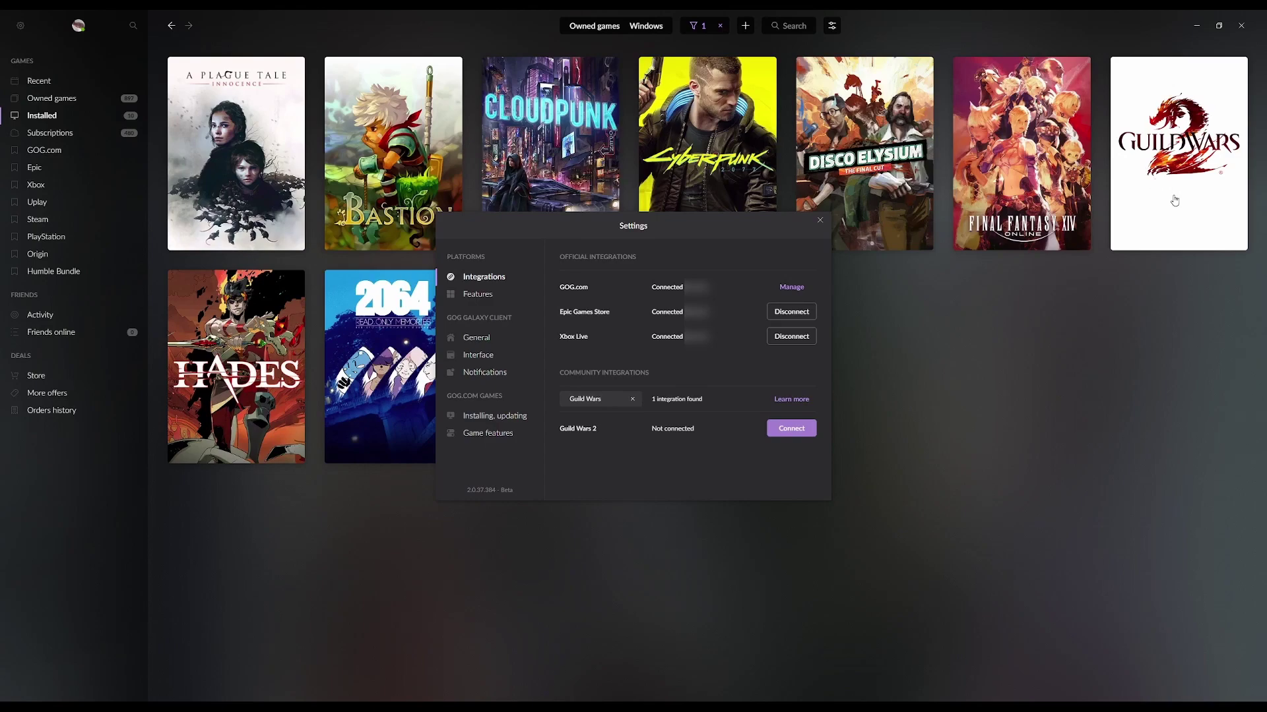
double_click(615, 401)
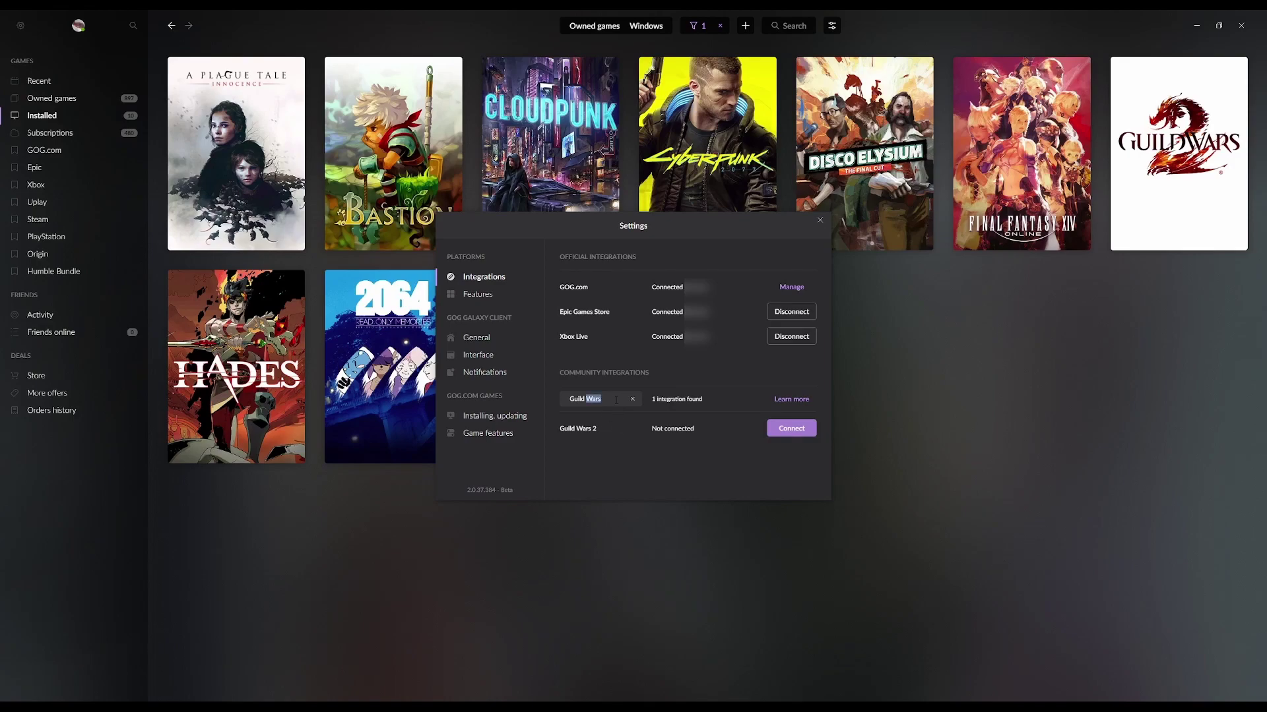
left_click(559, 430)
left_click(788, 436)
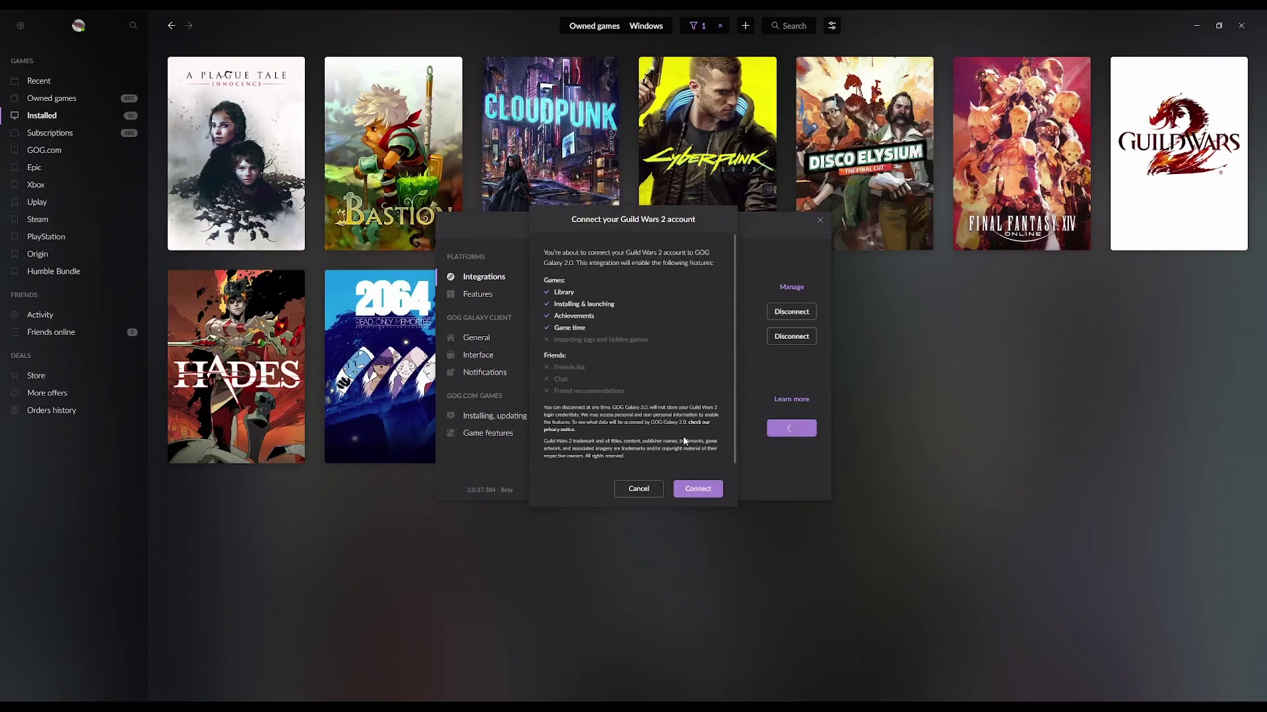
left_click(698, 488)
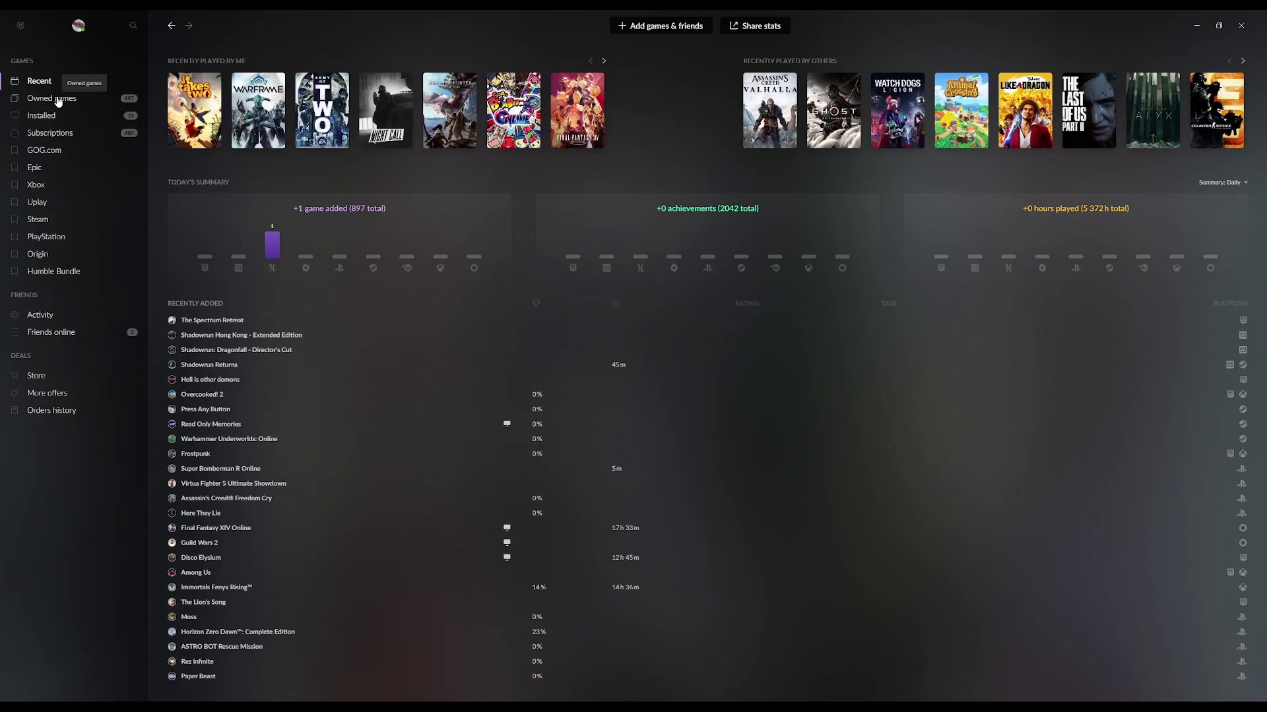
Show the Owned games library and switch it to the List layout
left_click(54, 99)
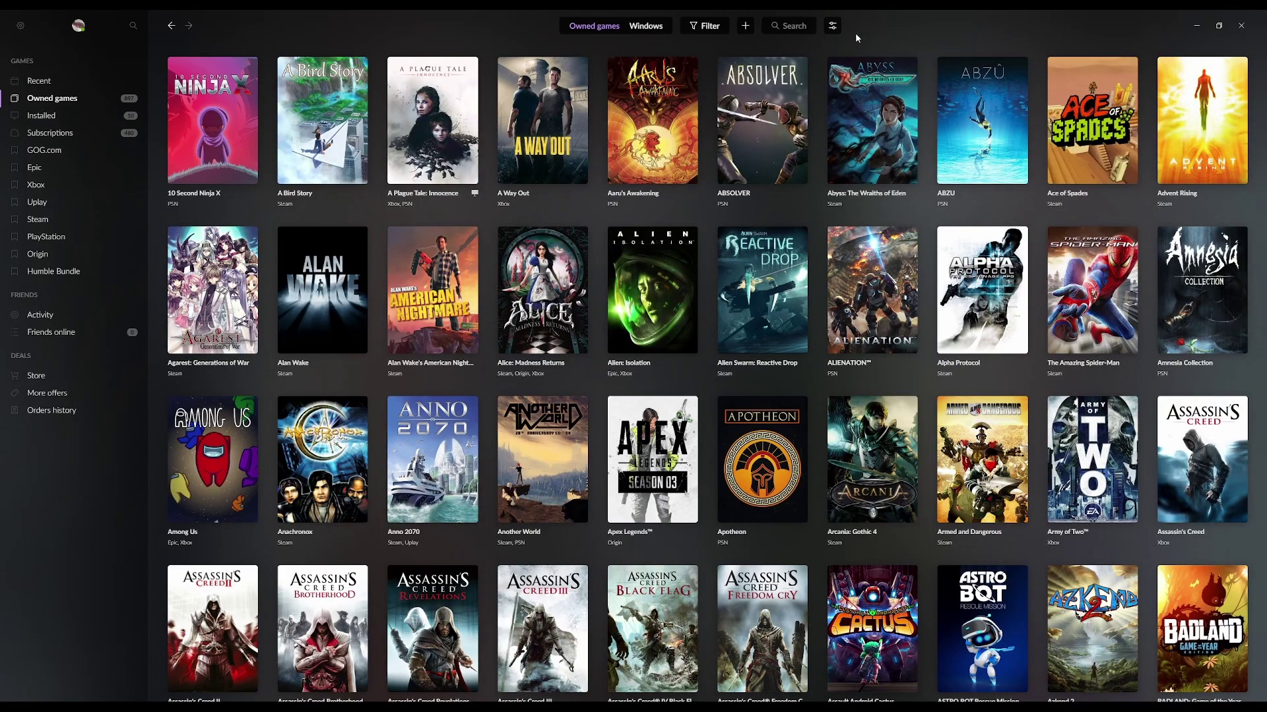
left_click(833, 28)
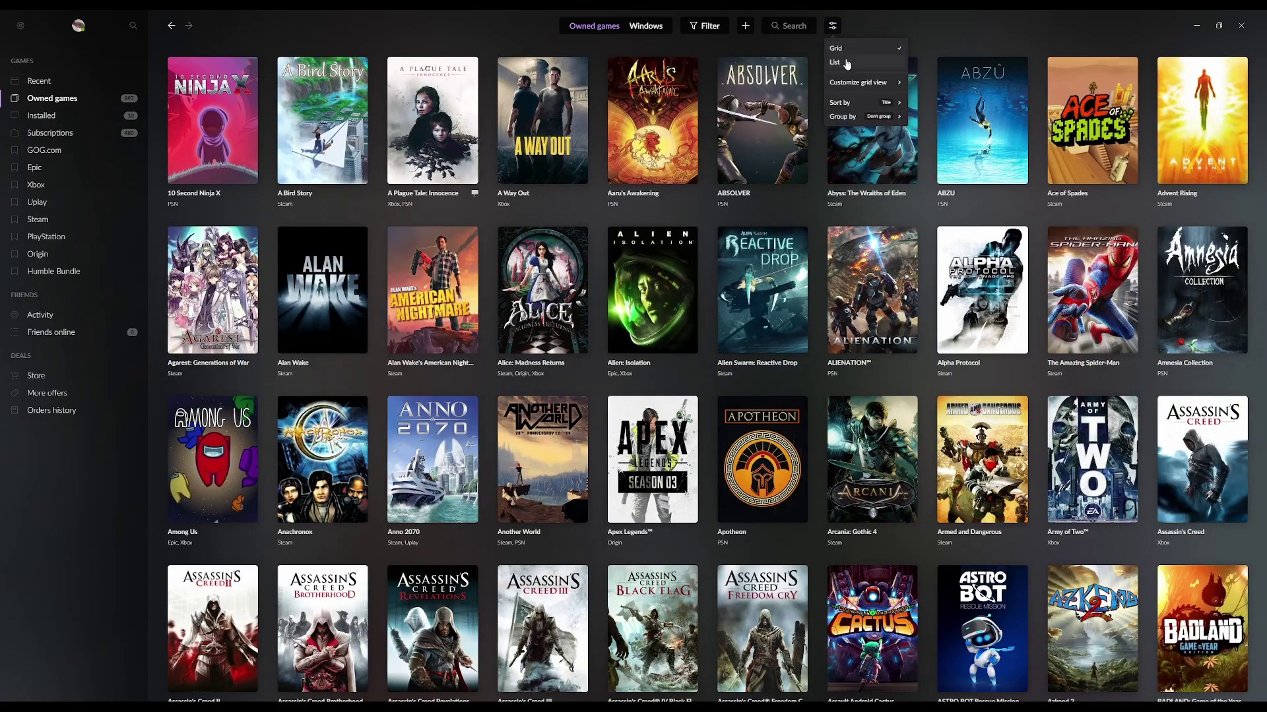
left_click(847, 63)
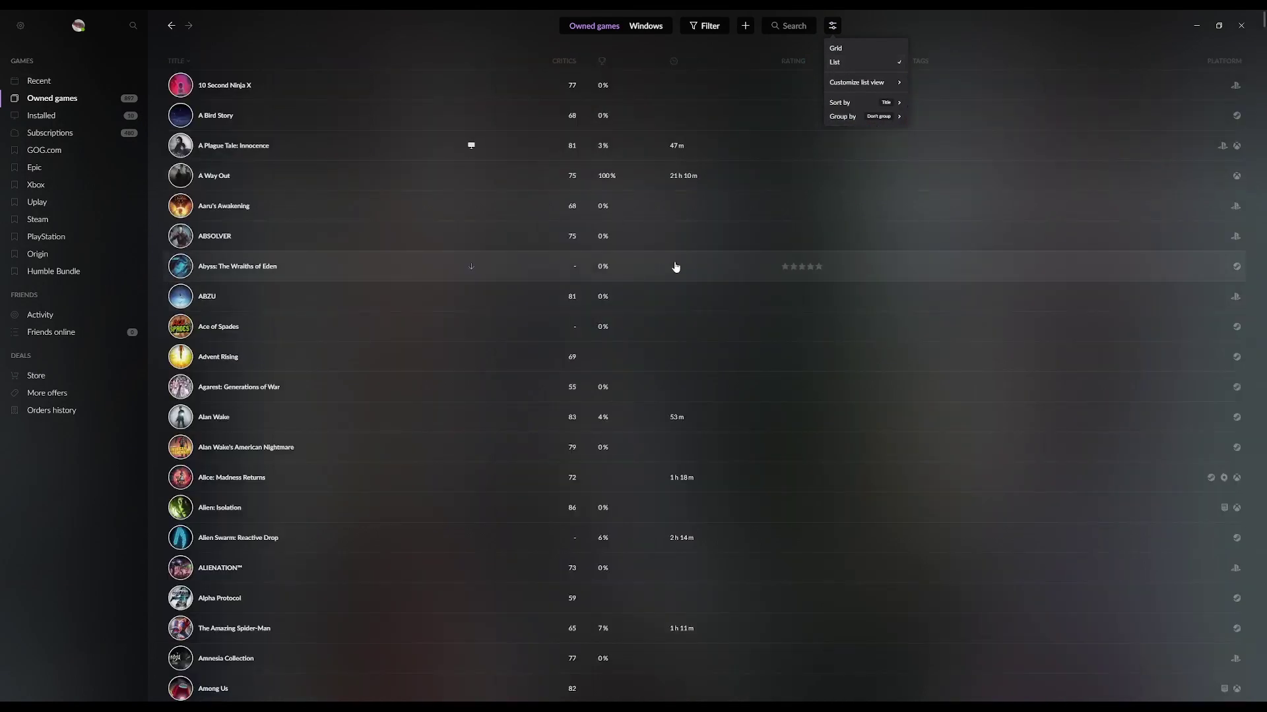
mouse_move(895, 85)
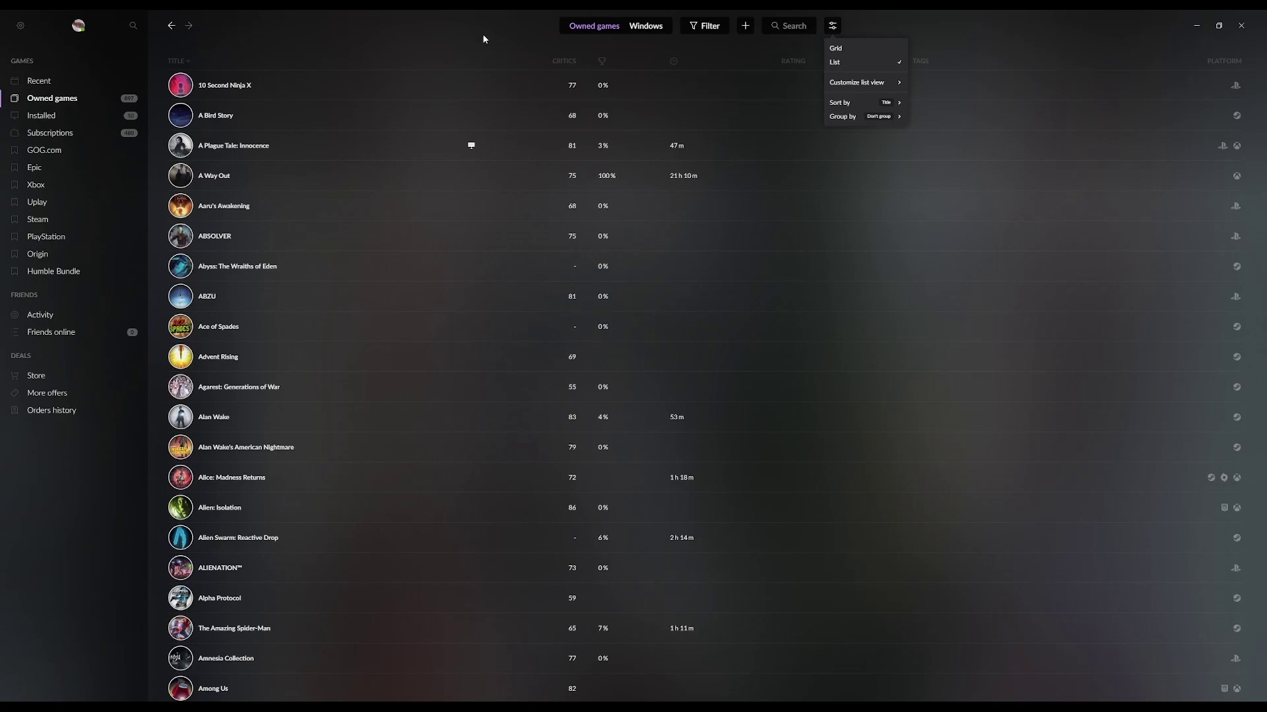
Return Owned games to the grid layout and shrink the cover Size slider slightly
left_click(847, 49)
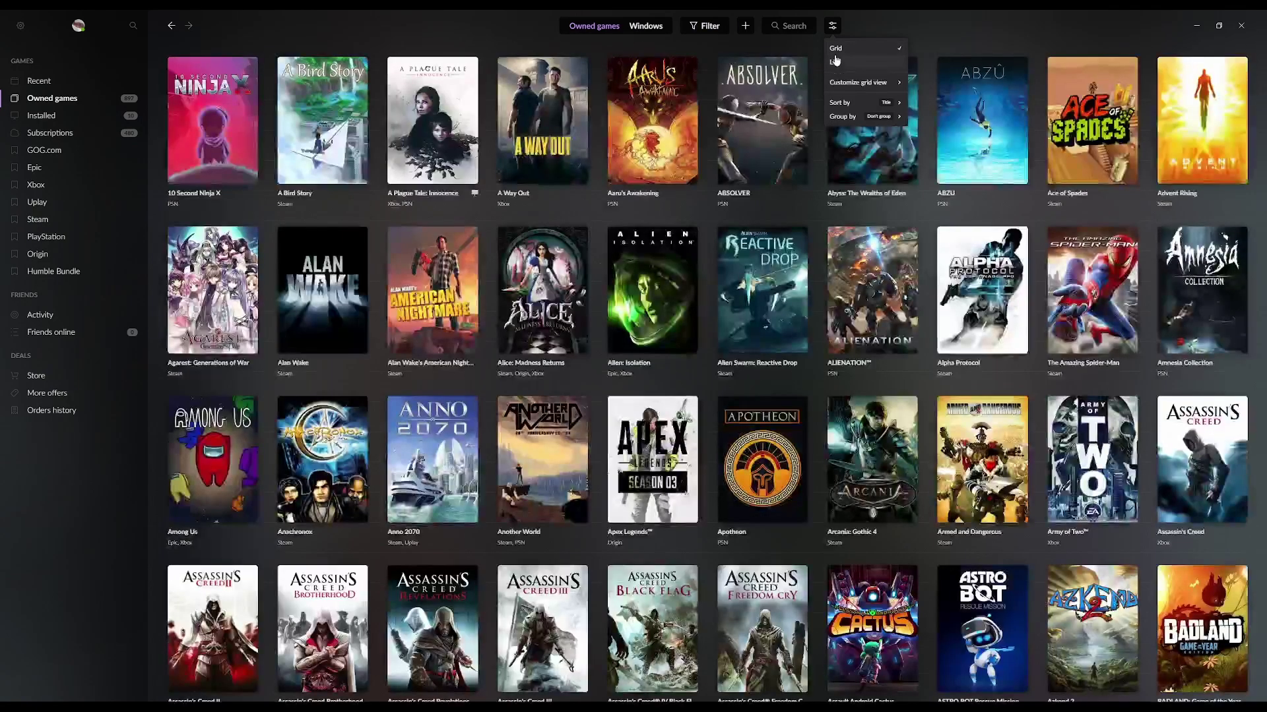
left_click(832, 26)
left_click(833, 28)
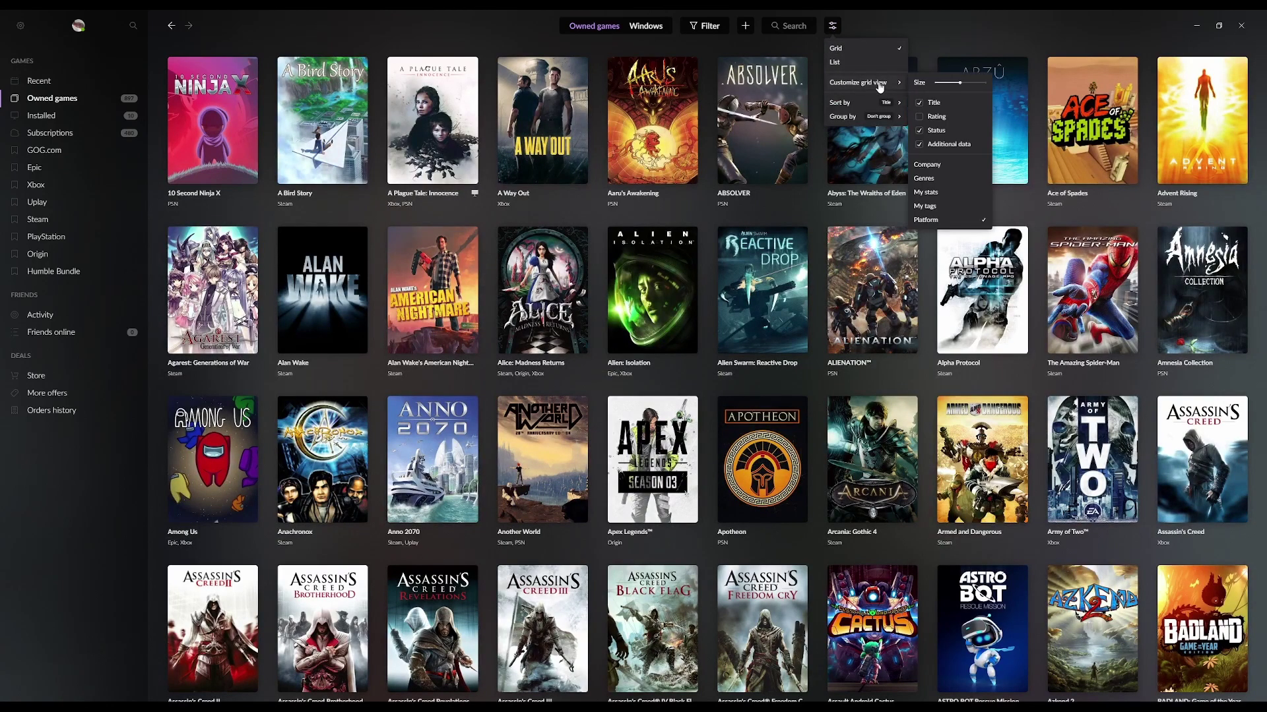
mouse_move(960, 84)
left_mouse_down()
mouse_move(940, 87)
mouse_move(980, 89)
mouse_move(958, 88)
left_mouse_up()
left_click(706, 206)
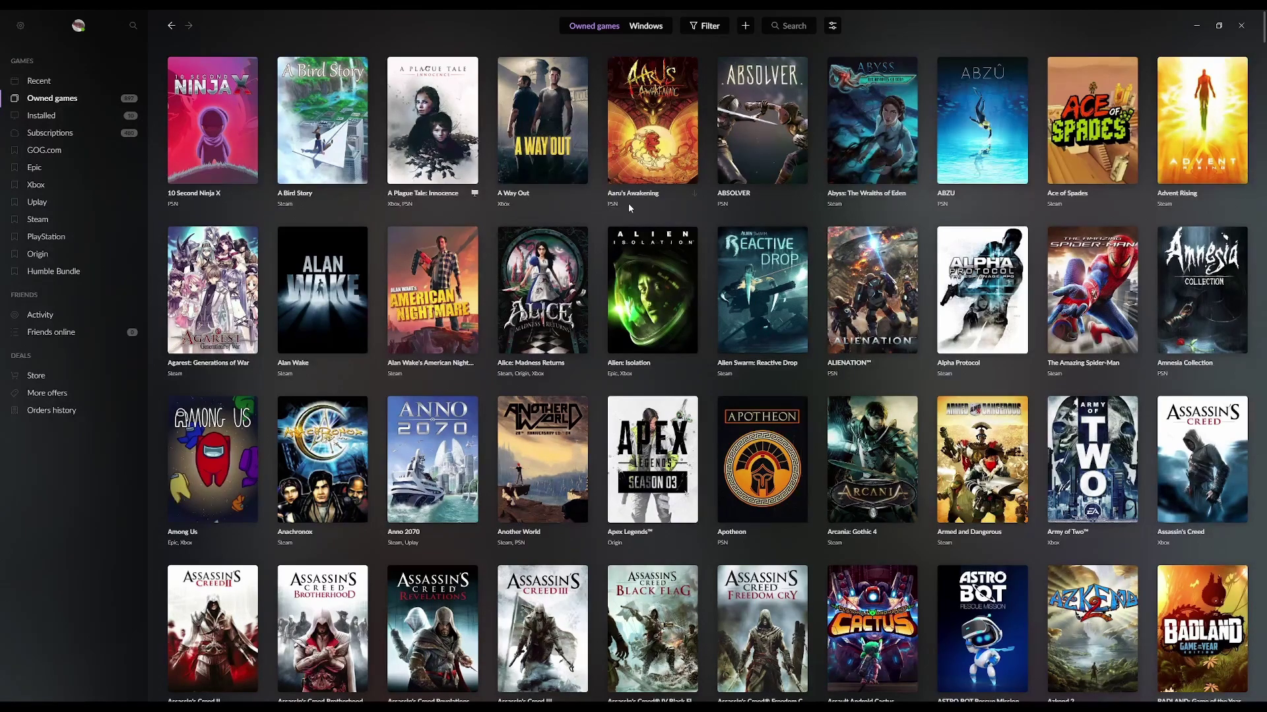
In the grid view options, turn ratings off again and toggle status details on the covers
left_click(835, 28)
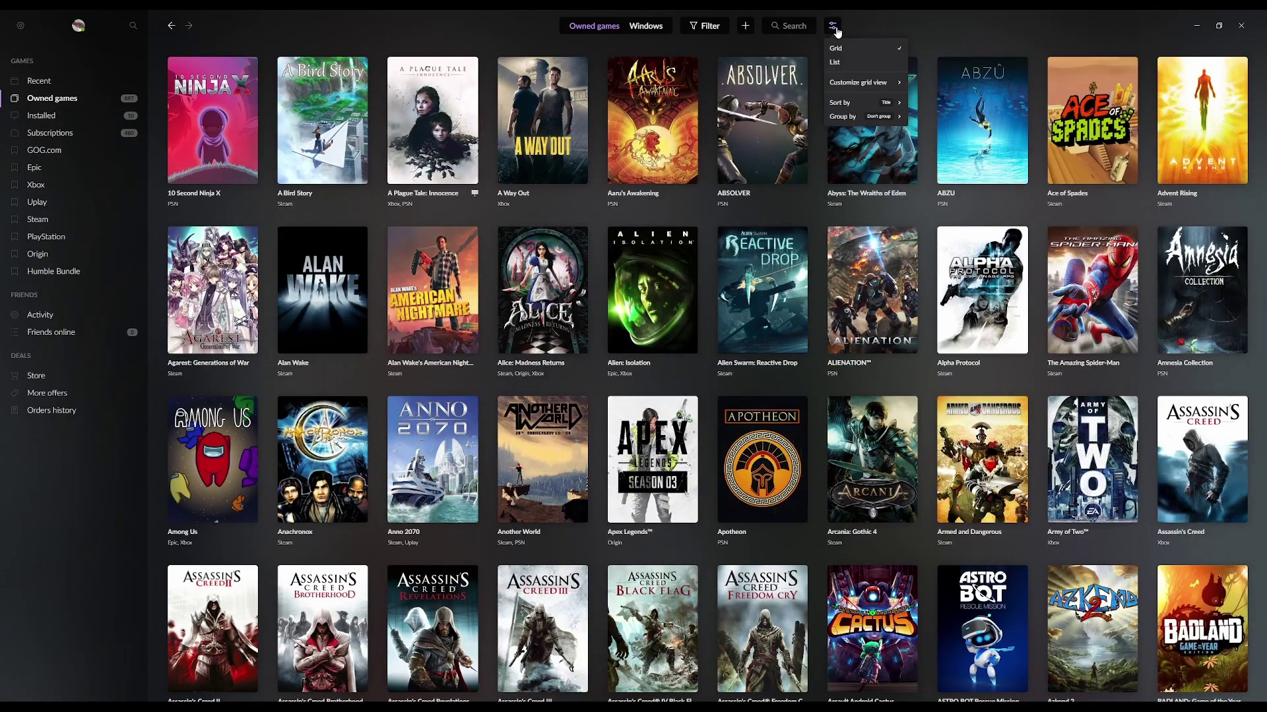
mouse_move(874, 86)
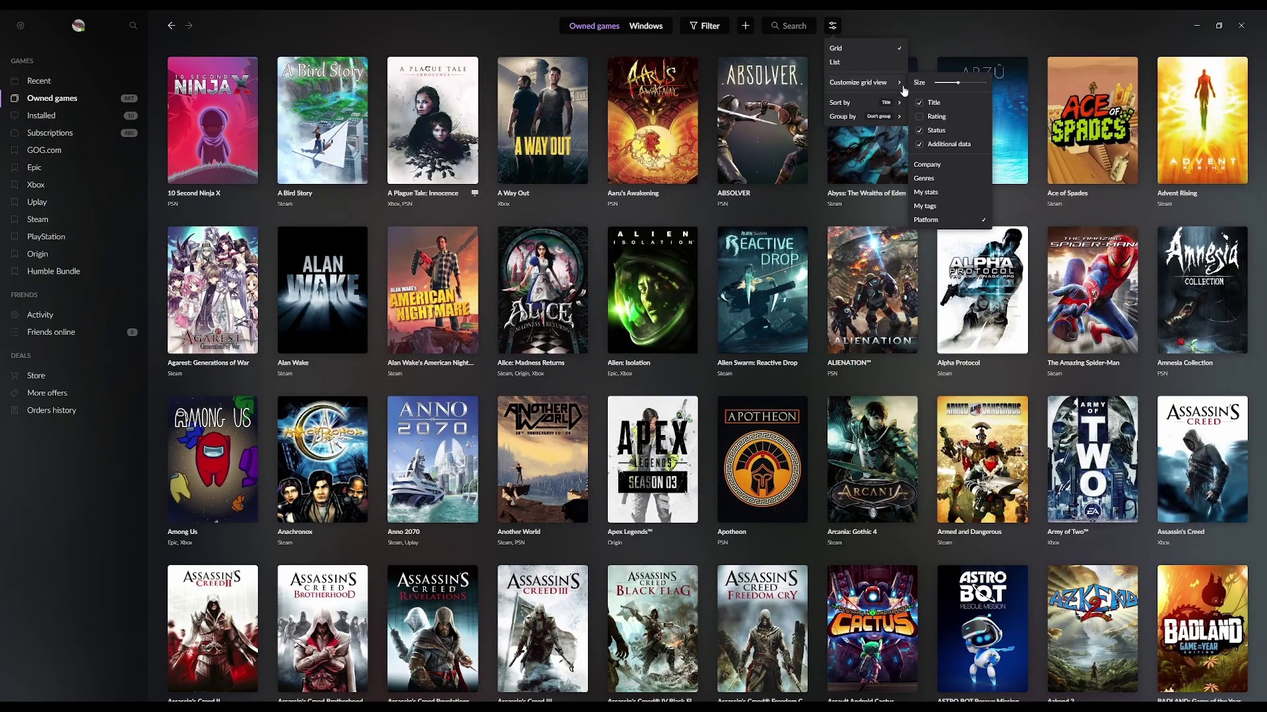
left_click(943, 121)
left_click(944, 120)
left_click(944, 131)
left_click(489, 165)
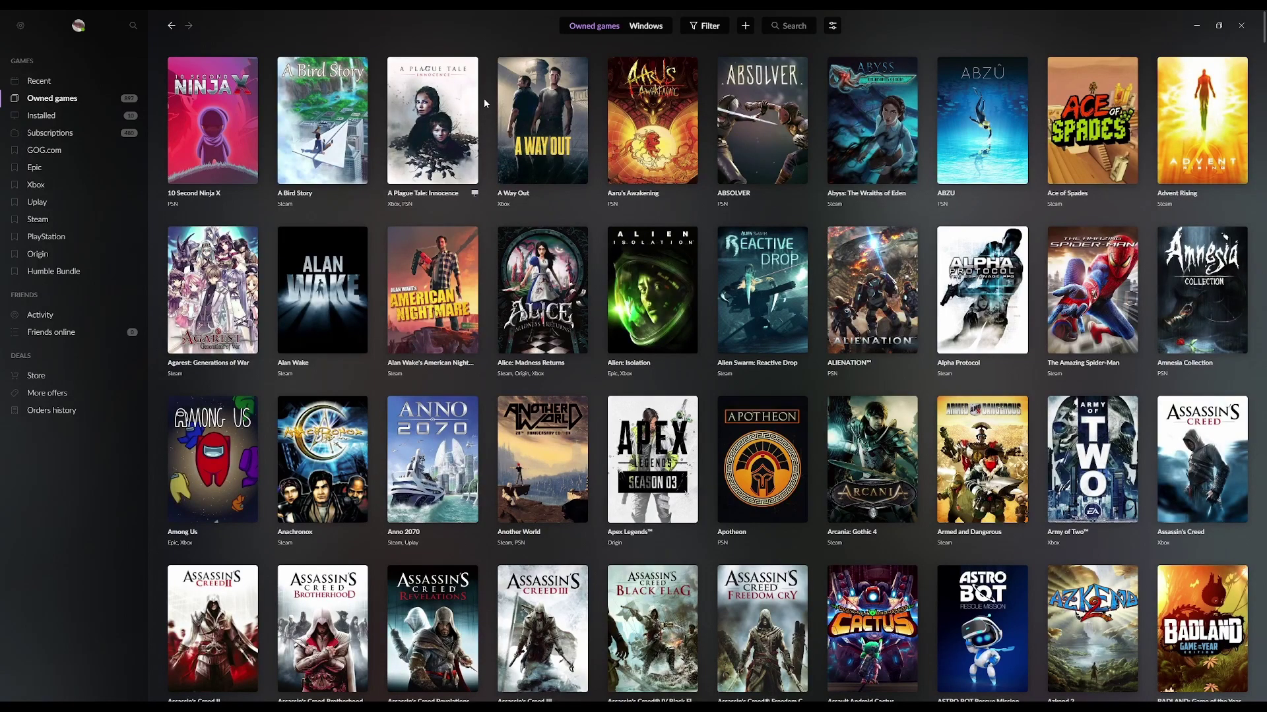
left_click(834, 26)
mouse_move(864, 108)
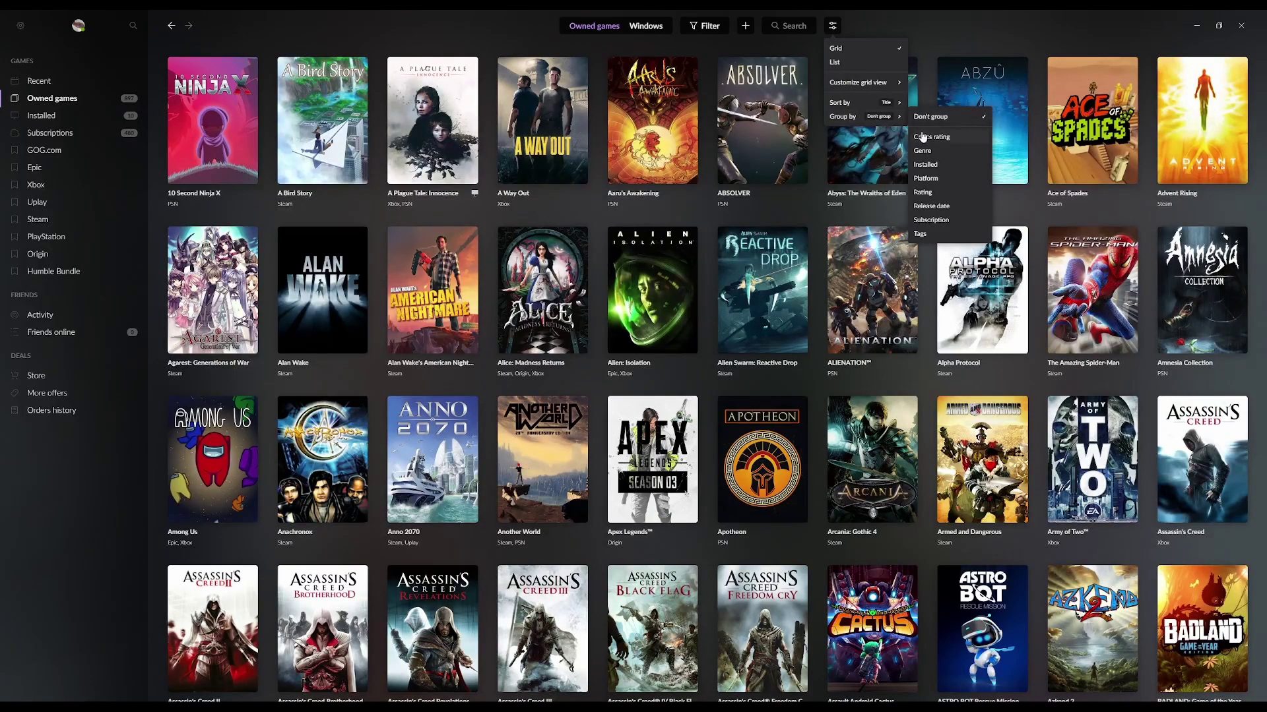
left_click(960, 141)
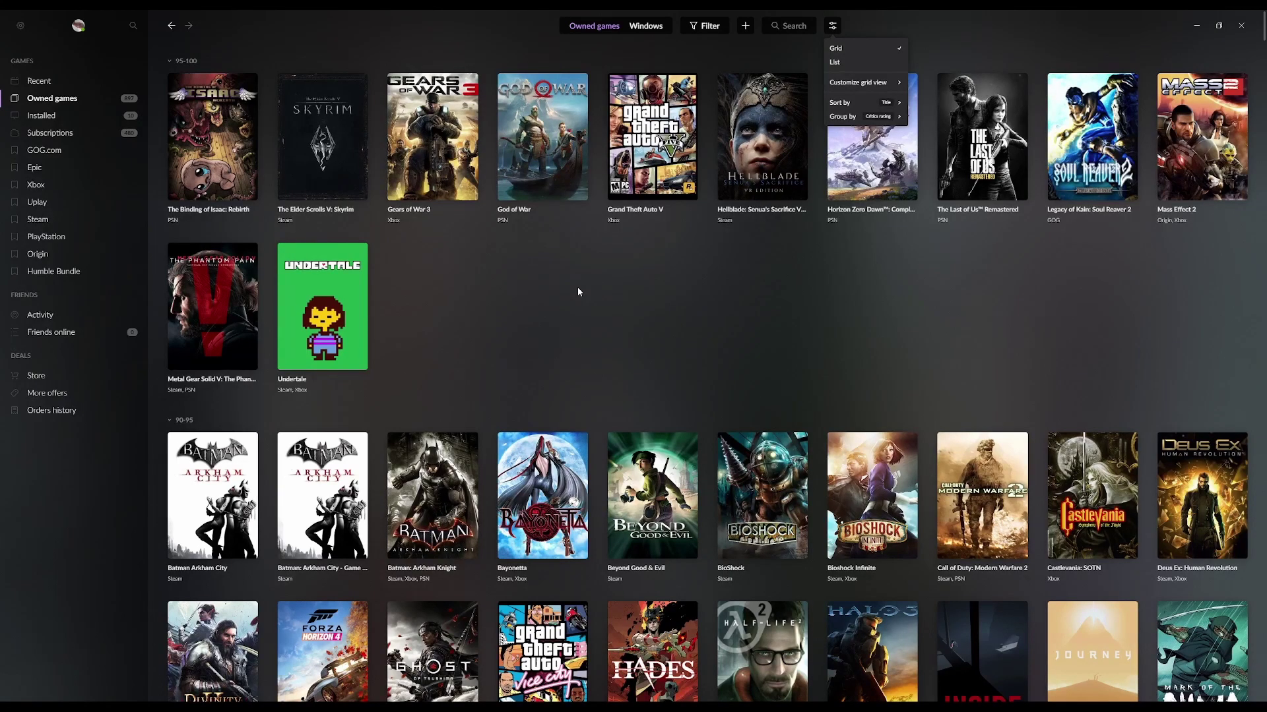
left_click(544, 282)
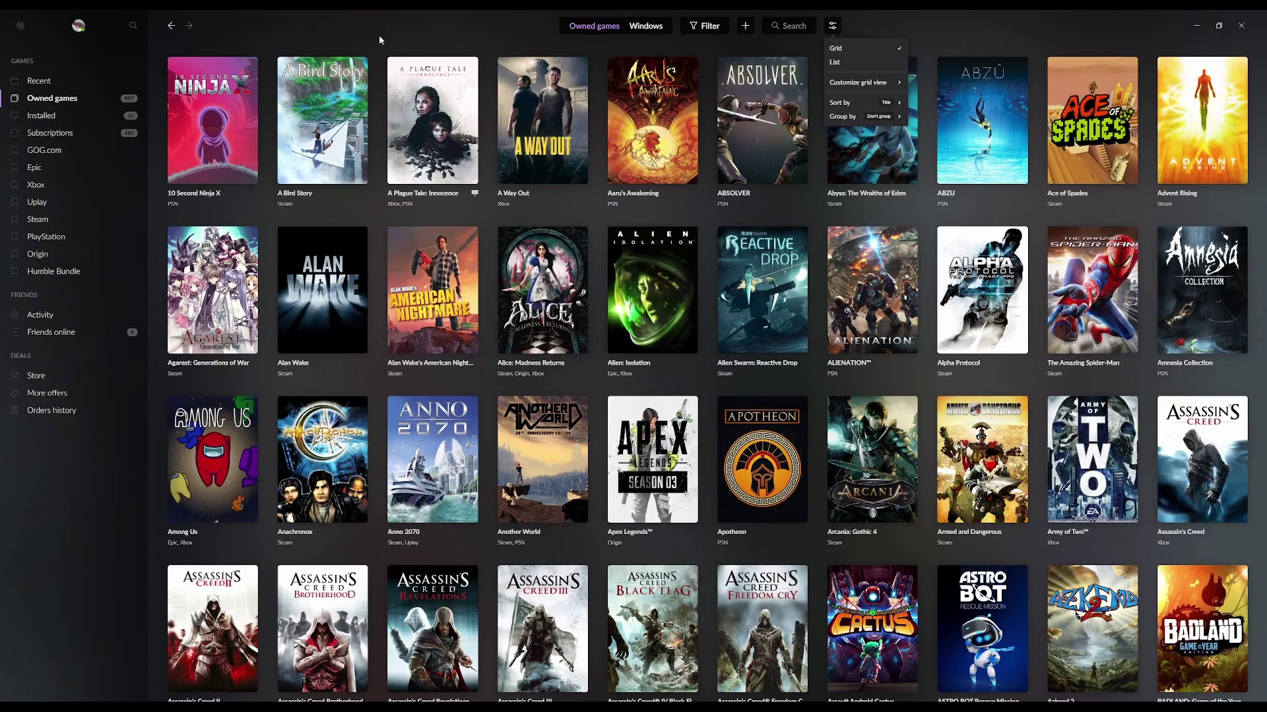
left_click(367, 37)
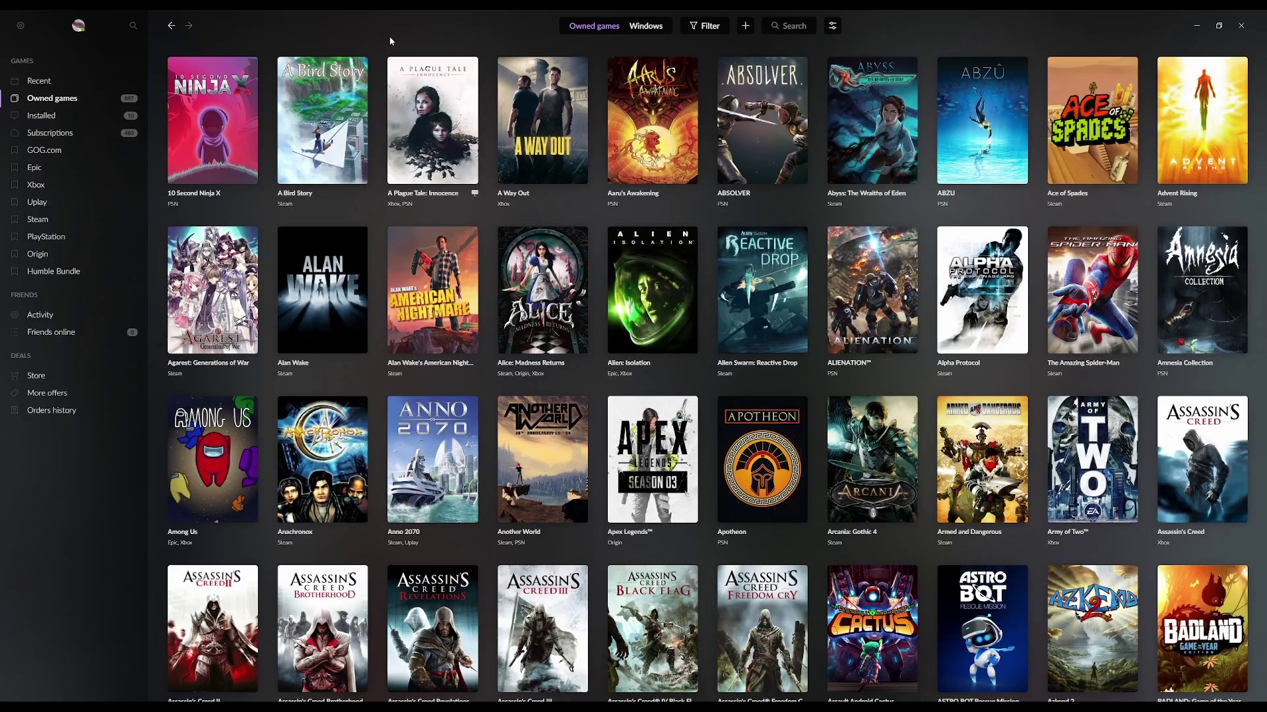